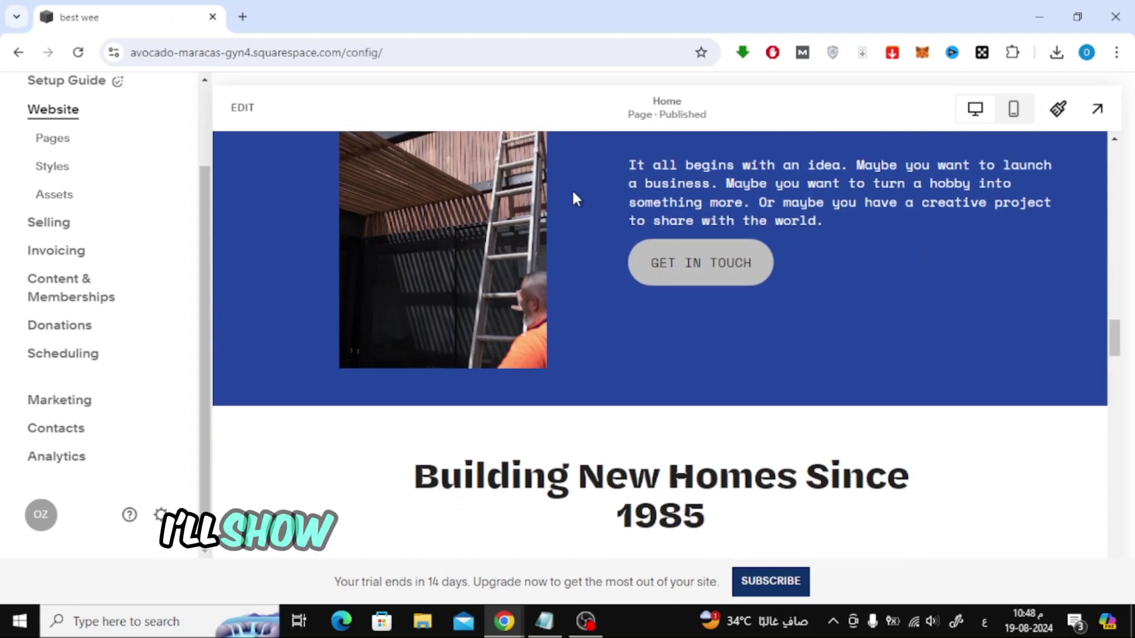
{"action": "scroll", "coordinate": [573, 197], "scroll_direction": "down", "scroll_amount": 1}
{"action": "scroll", "coordinate": [574, 197], "scroll_direction": "down", "scroll_amount": 2}
{"action": "scroll", "coordinate": [573, 197], "scroll_direction": "up", "scroll_amount": 5}
{"action": "scroll", "coordinate": [573, 196], "scroll_direction": "up", "scroll_amount": 4}
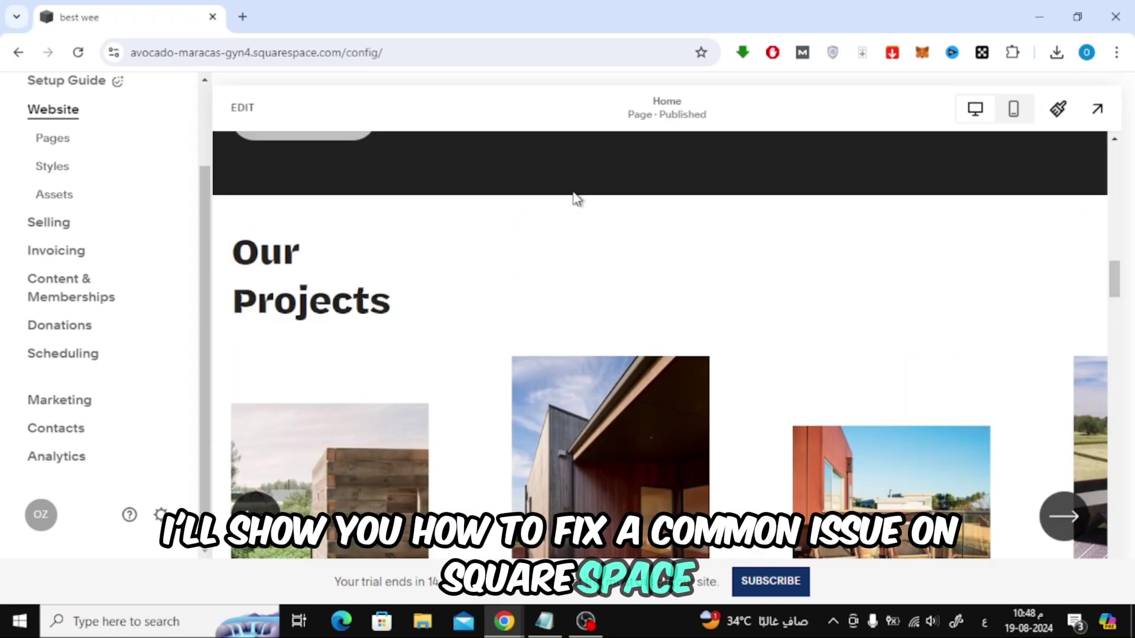
{"action": "scroll", "coordinate": [573, 198], "scroll_direction": "up", "scroll_amount": 3}
{"action": "scroll", "coordinate": [574, 198], "scroll_direction": "up", "scroll_amount": 3}
{"action": "scroll", "coordinate": [573, 197], "scroll_direction": "up", "scroll_amount": 3}
{"action": "scroll", "coordinate": [574, 197], "scroll_direction": "up", "scroll_amount": 1}
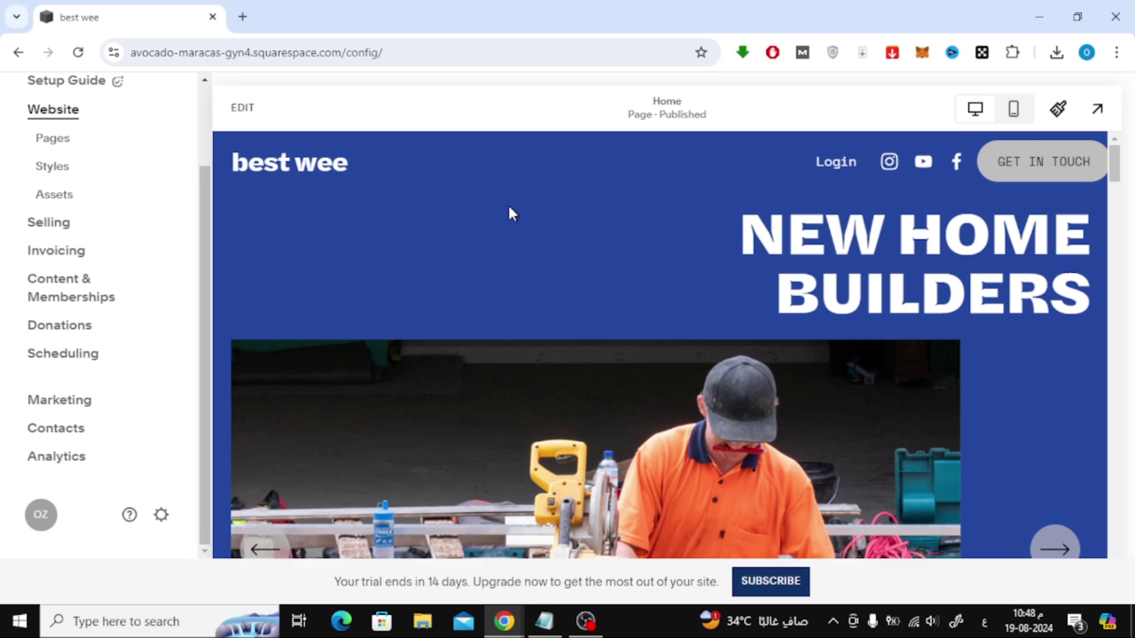
Step: Open site Settings and go to the Developer Tools section
{"action": "left_click", "coordinate": [161, 515]}
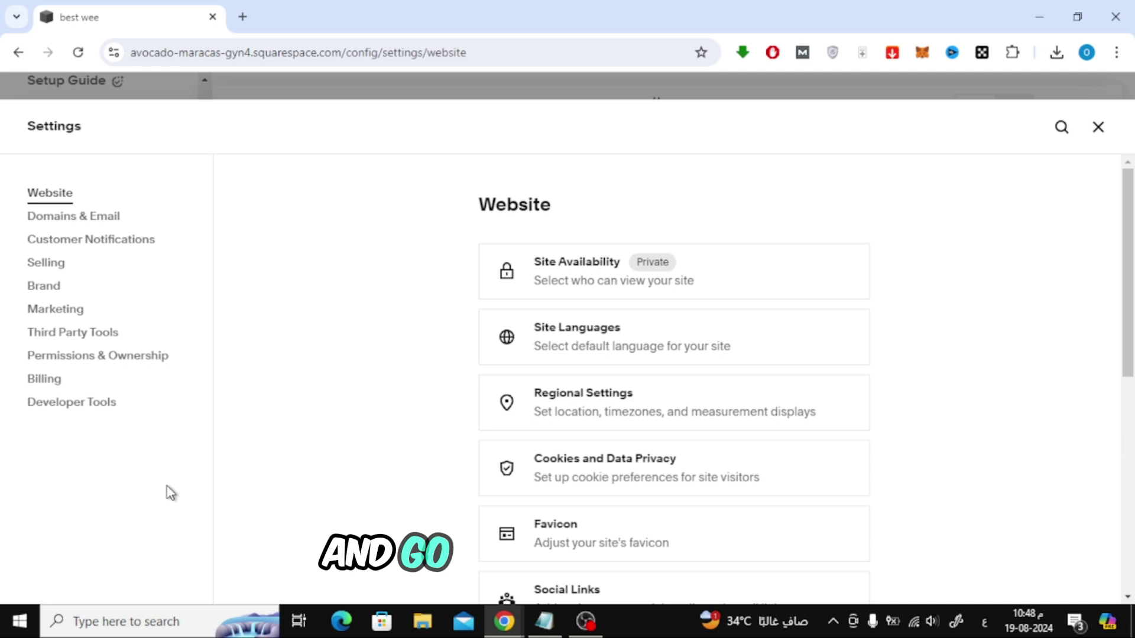
{"action": "left_click", "coordinate": [97, 409]}
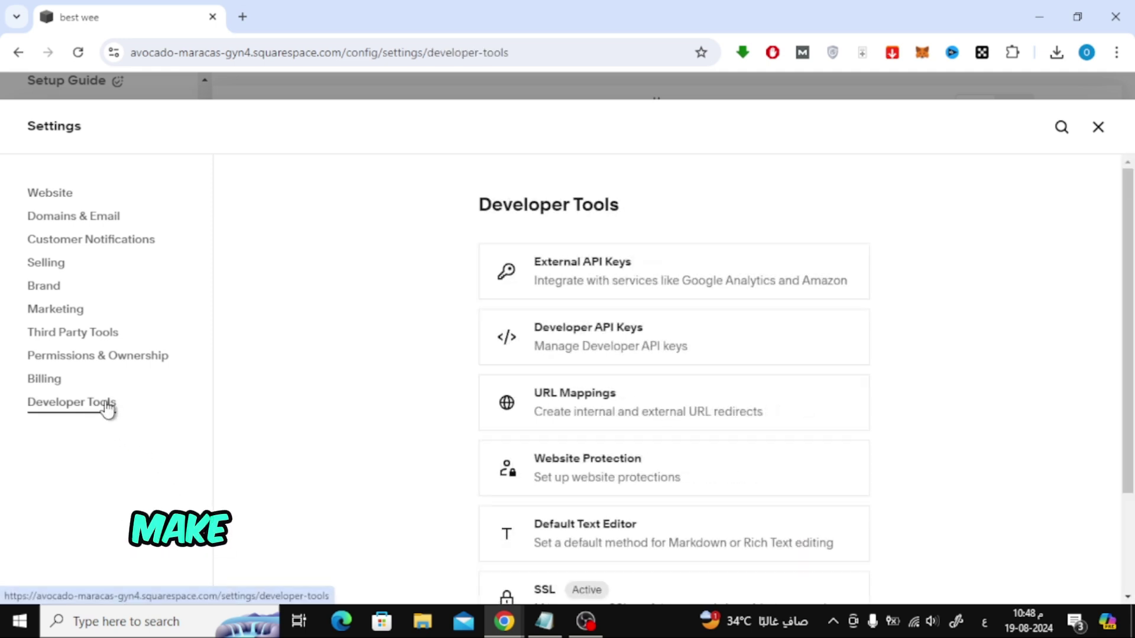
{"action": "scroll", "coordinate": [578, 363], "scroll_direction": "down", "scroll_amount": 2}
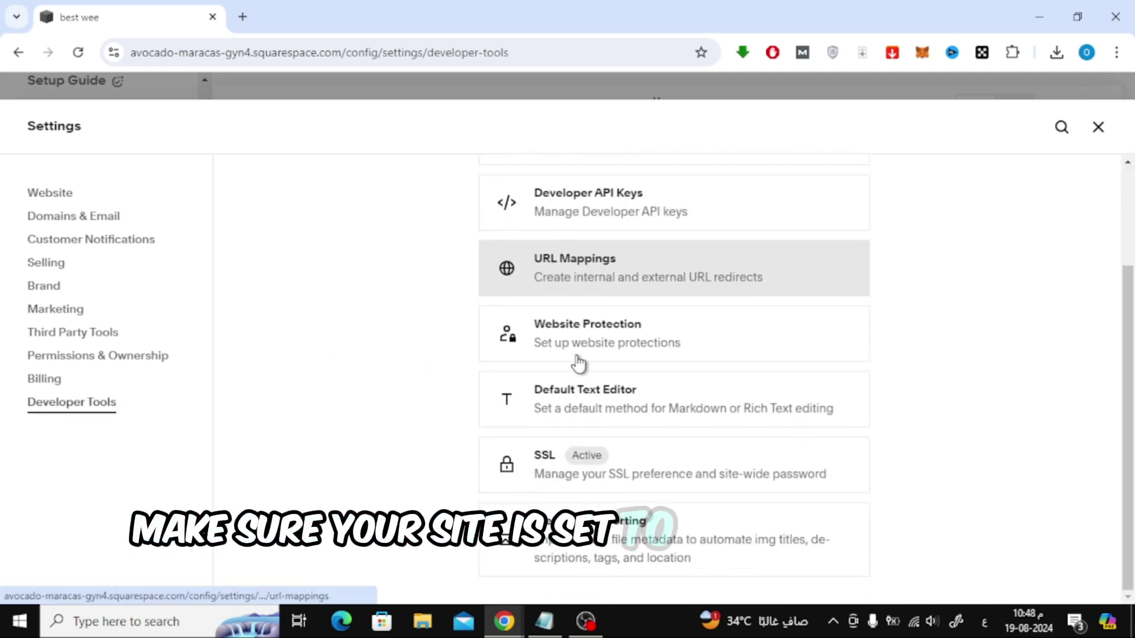
Step: Open the SSL row to confirm Secure (Preferred) and HSTS Secure are selected
{"action": "left_click", "coordinate": [676, 486]}
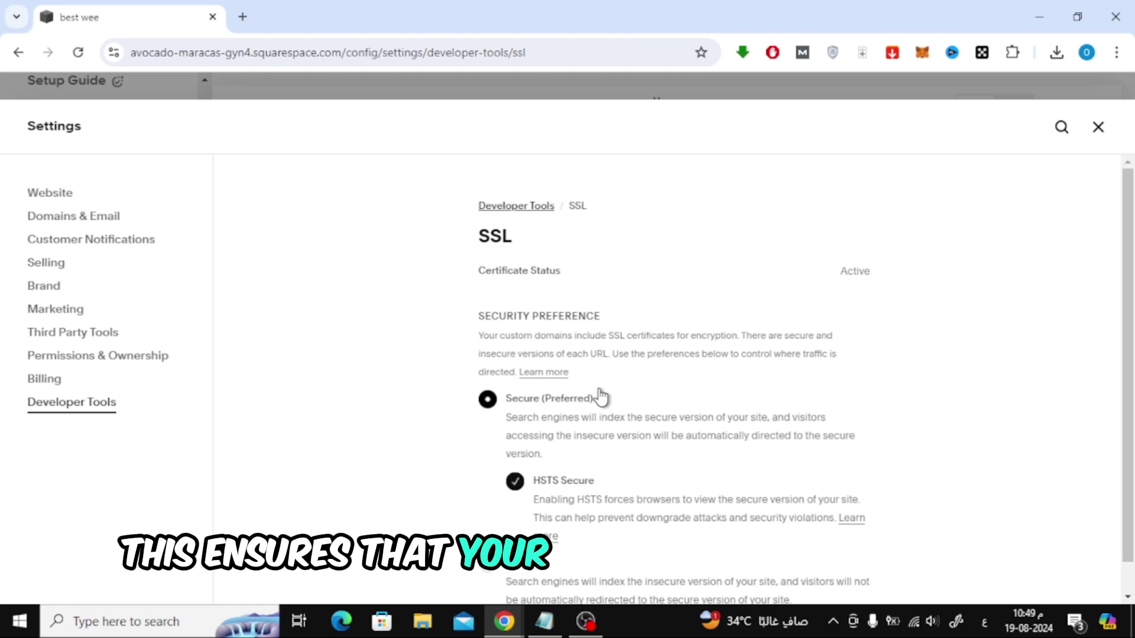
{"action": "scroll", "coordinate": [578, 340], "scroll_direction": "down", "scroll_amount": 1}
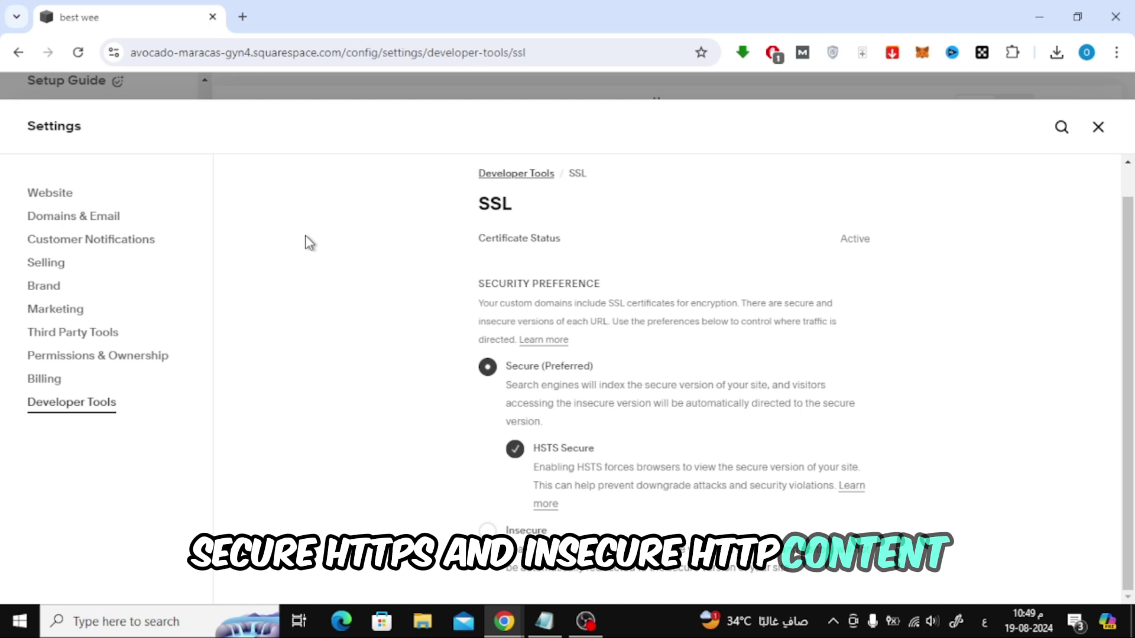
Step: Review the built-in domain under Domains & Email, then go back to Website settings
{"action": "left_click", "coordinate": [93, 219]}
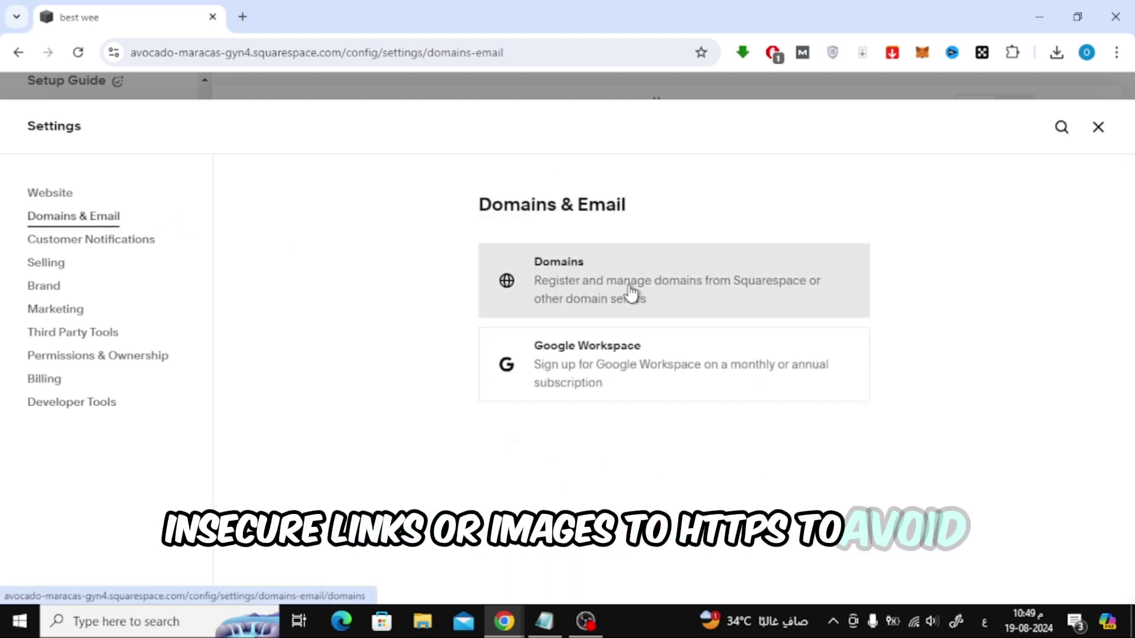
{"action": "left_click", "coordinate": [632, 294]}
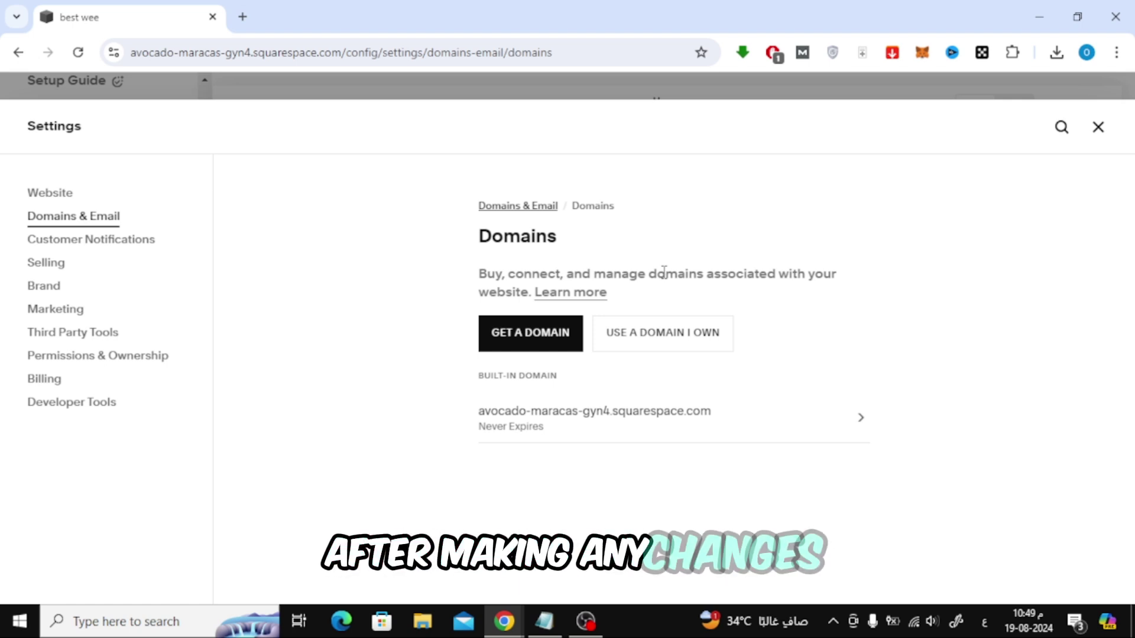
{"action": "left_click", "coordinate": [41, 195]}
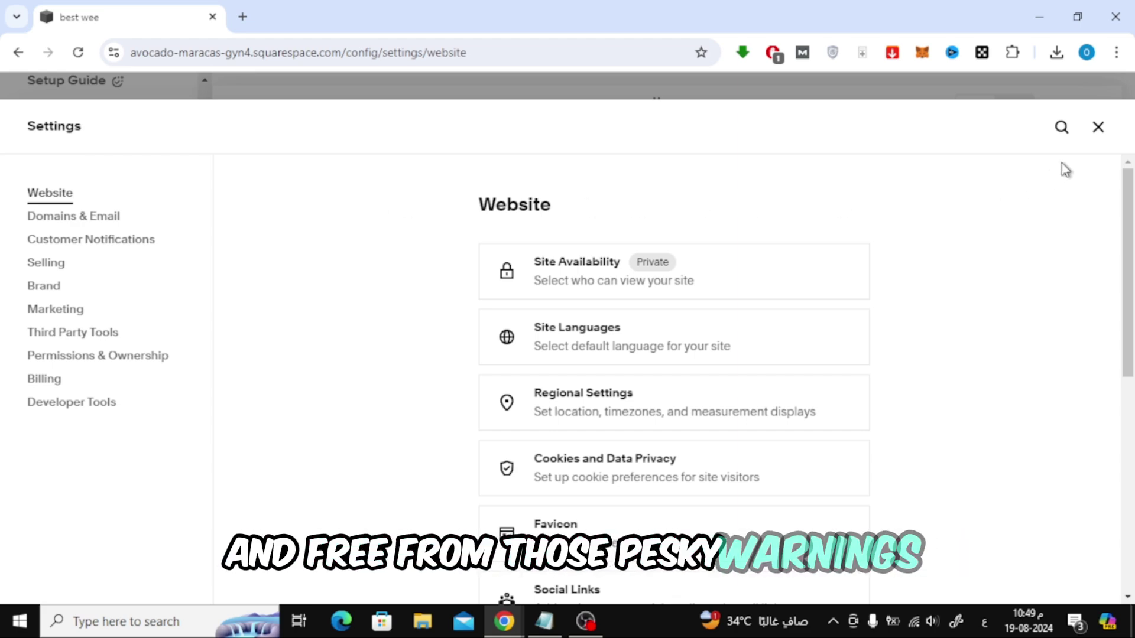
Step: Close the Settings panel to return to the home page editor
{"action": "left_click", "coordinate": [1098, 127]}
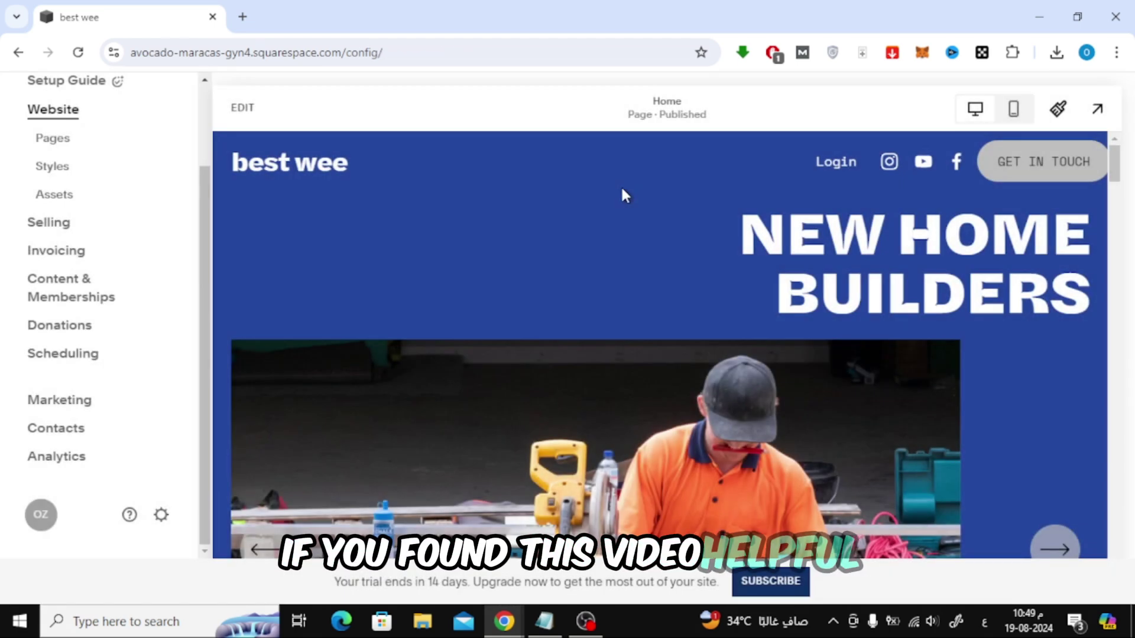